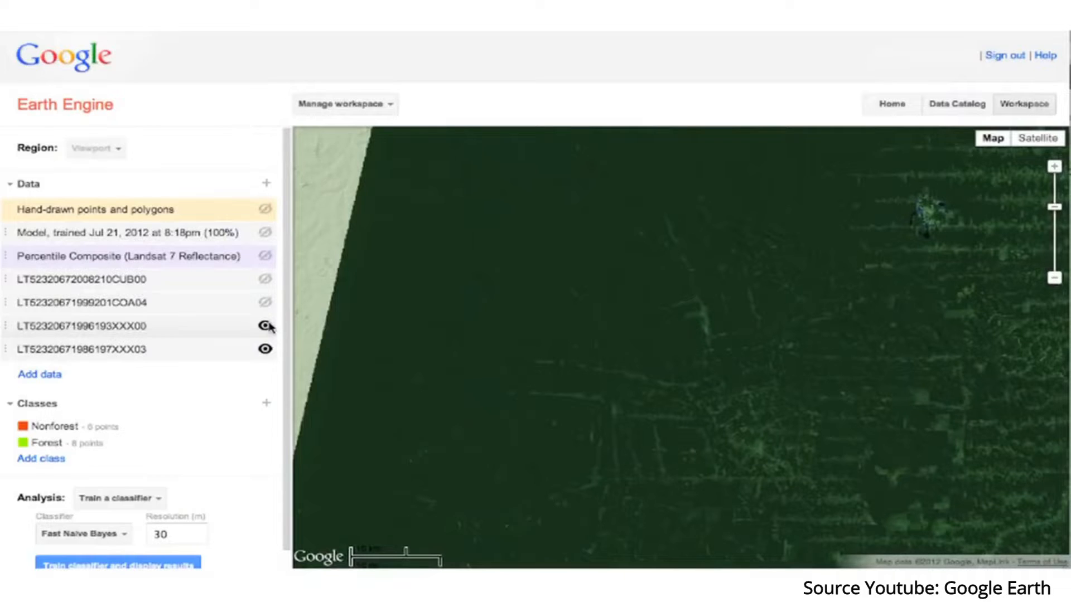
- Show the 1999 and 2008 Landsat layers and the percentile composite, and train the Fast Naive Bayes classifier to display its results
{"action": "left_click", "coordinate": [265, 302]}
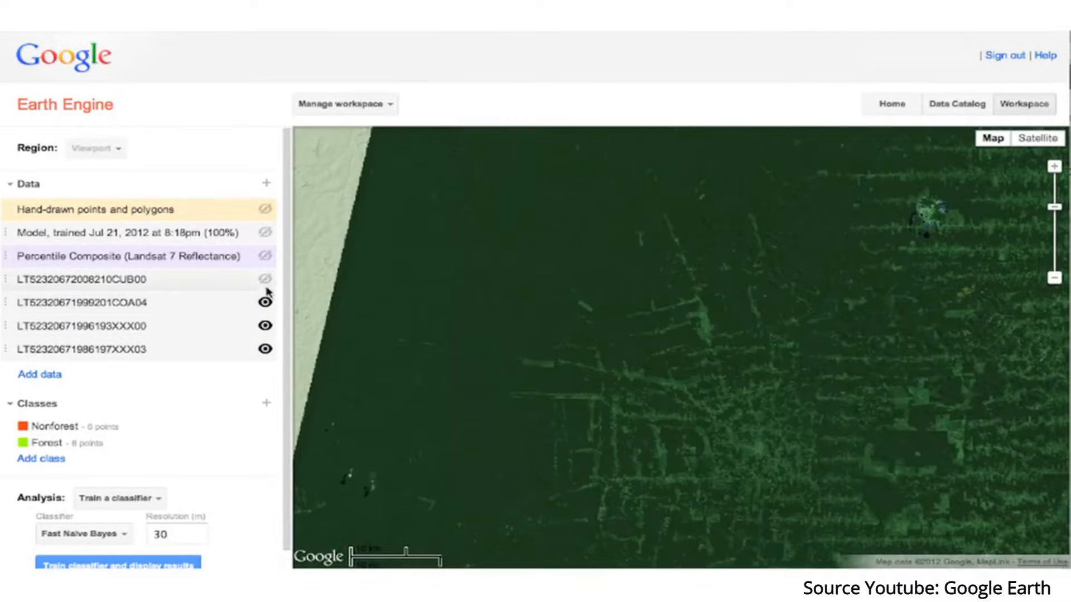
{"action": "left_click", "coordinate": [266, 280]}
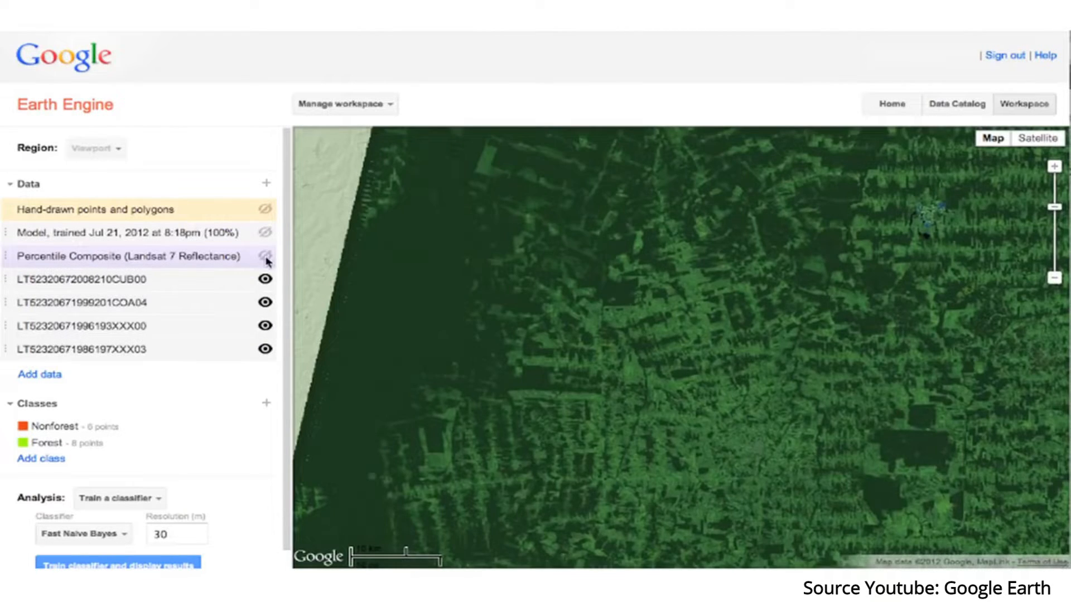
{"action": "left_click", "coordinate": [266, 257]}
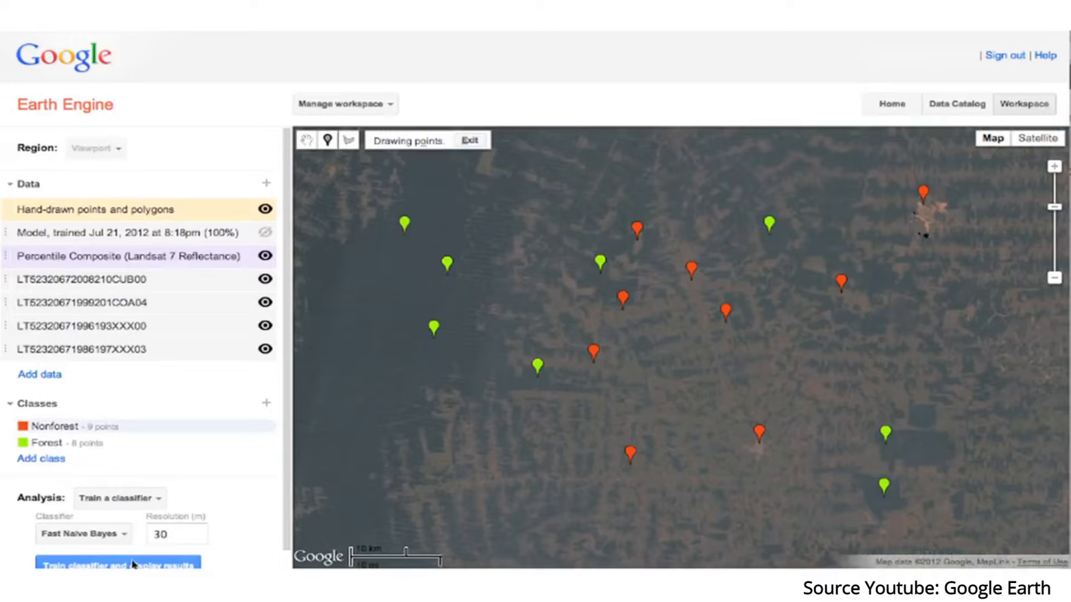
{"action": "left_click", "coordinate": [134, 565]}
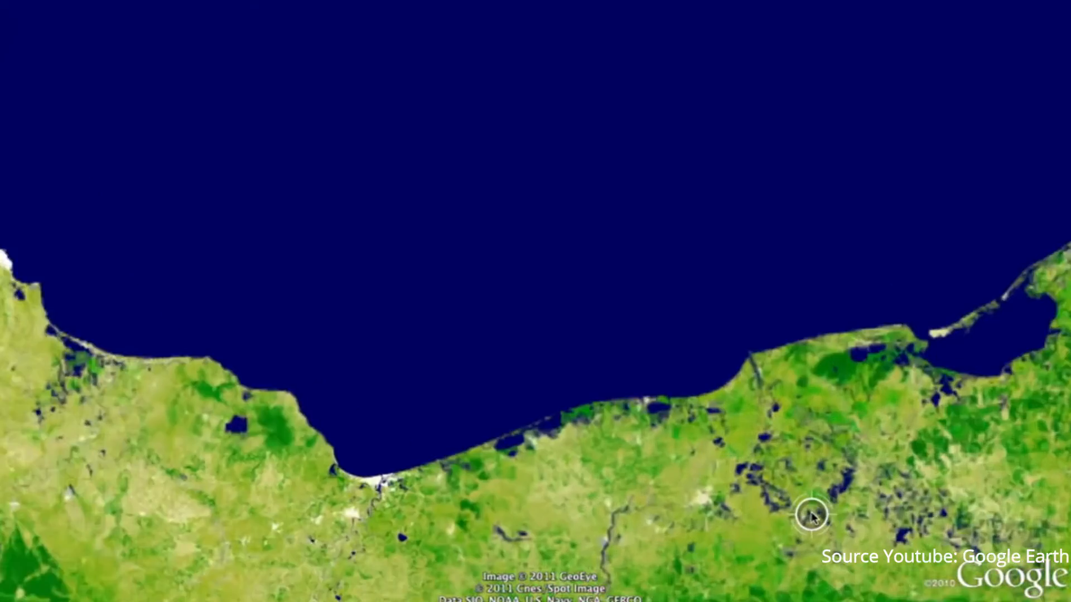
{"action": "scroll", "coordinate": [644, 392], "scroll_direction": "up", "scroll_amount": 3}
{"action": "scroll", "coordinate": [641, 402], "scroll_direction": "up", "scroll_amount": 5}
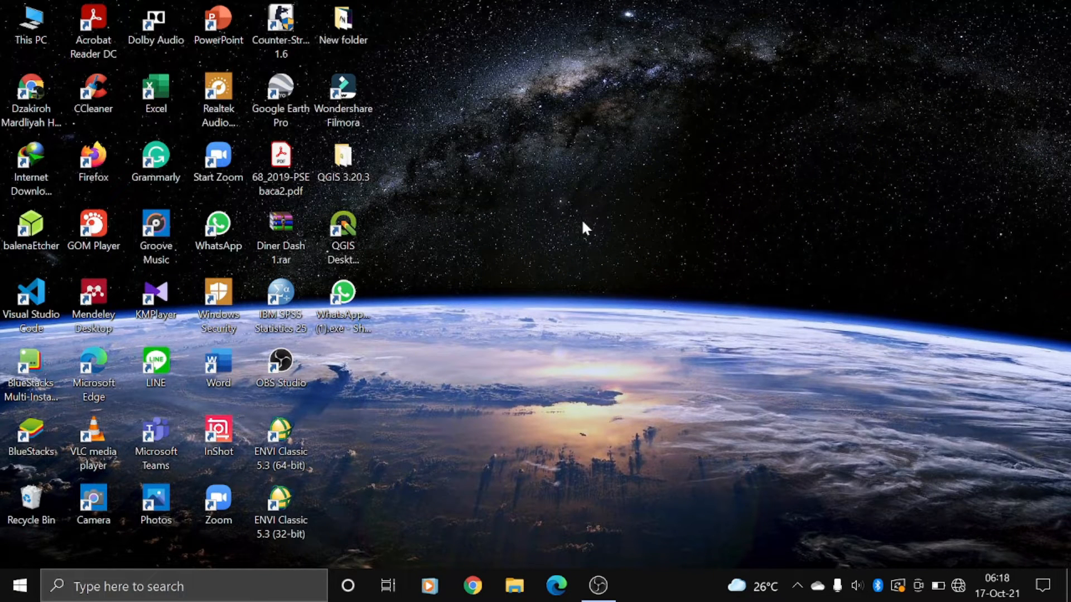
- Start QGIS and create a new blank project
{"action": "double_click", "coordinate": [344, 234]}
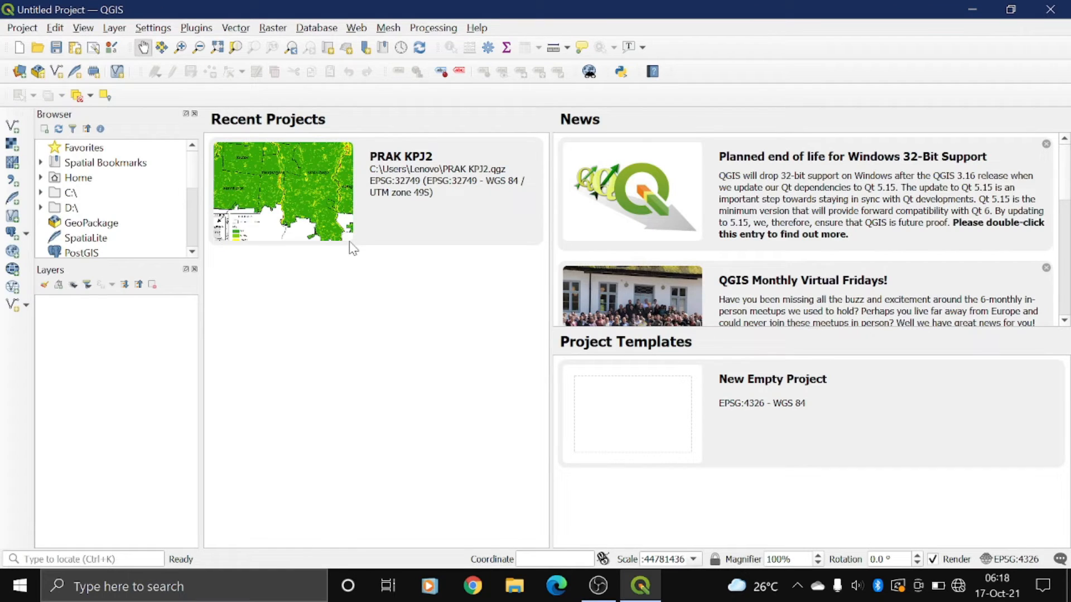
{"action": "left_click", "coordinate": [19, 47]}
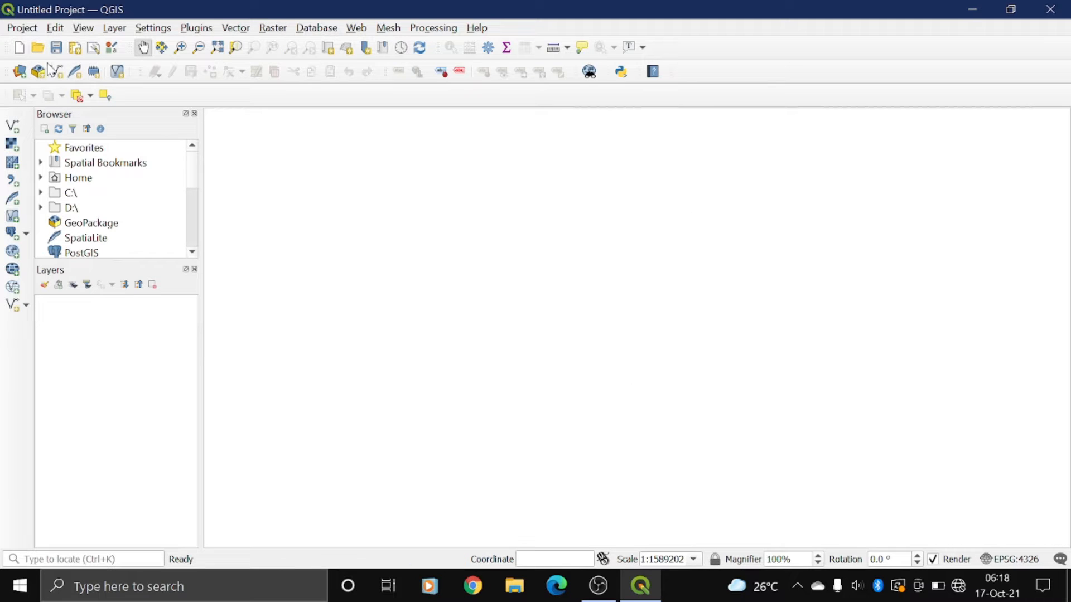
- Add the six Landsat 8 band rasters, B1 to B6, from the citra folder to the project
{"action": "left_click", "coordinate": [12, 144]}
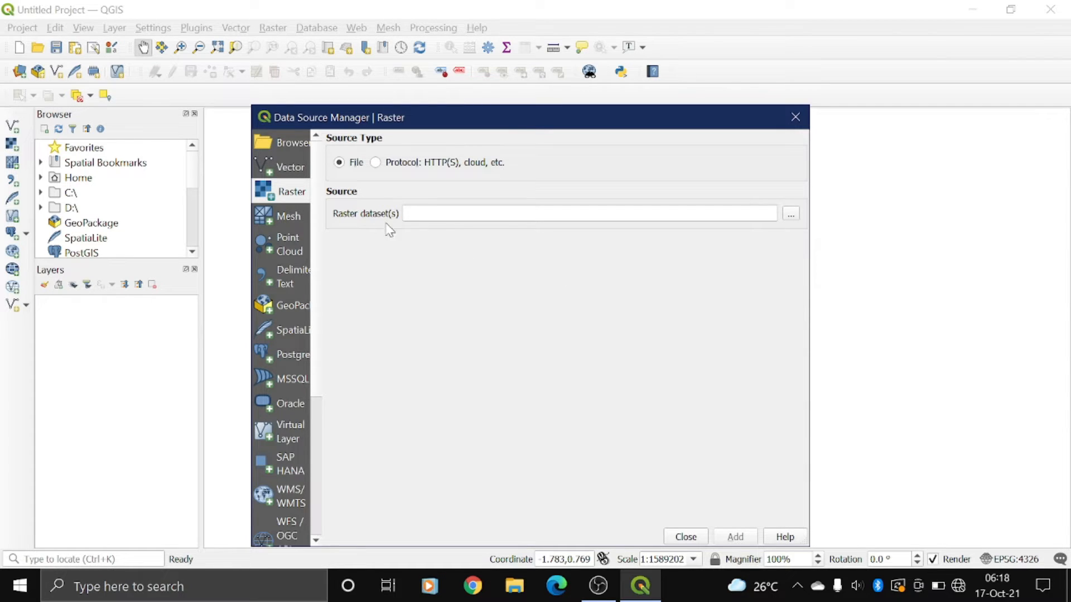
{"action": "left_click", "coordinate": [796, 219]}
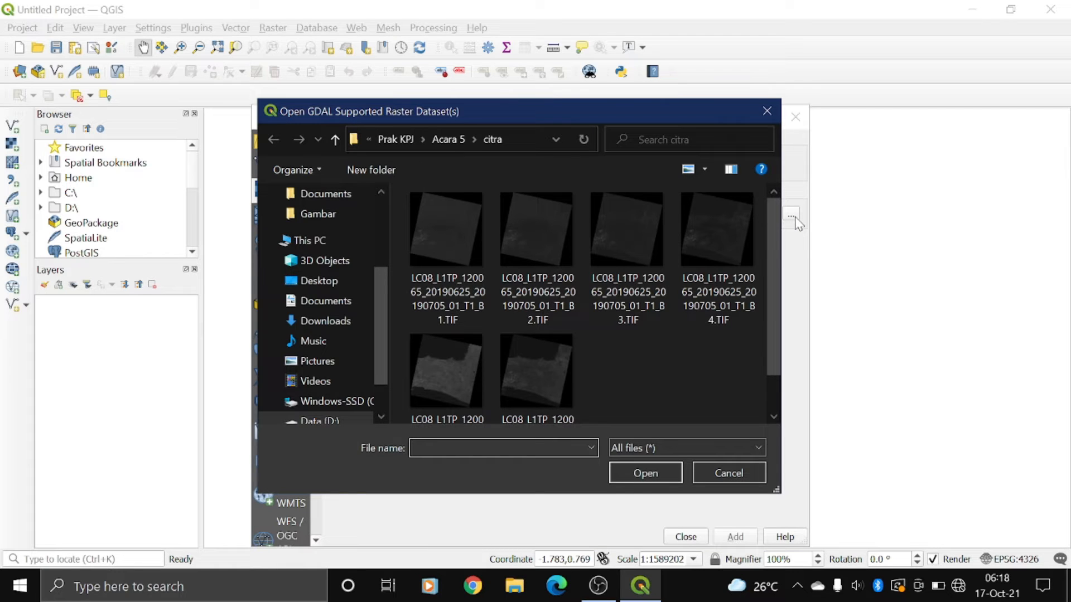
{"action": "left_click_drag", "start_coordinate": [441, 249], "coordinate": [540, 353]}
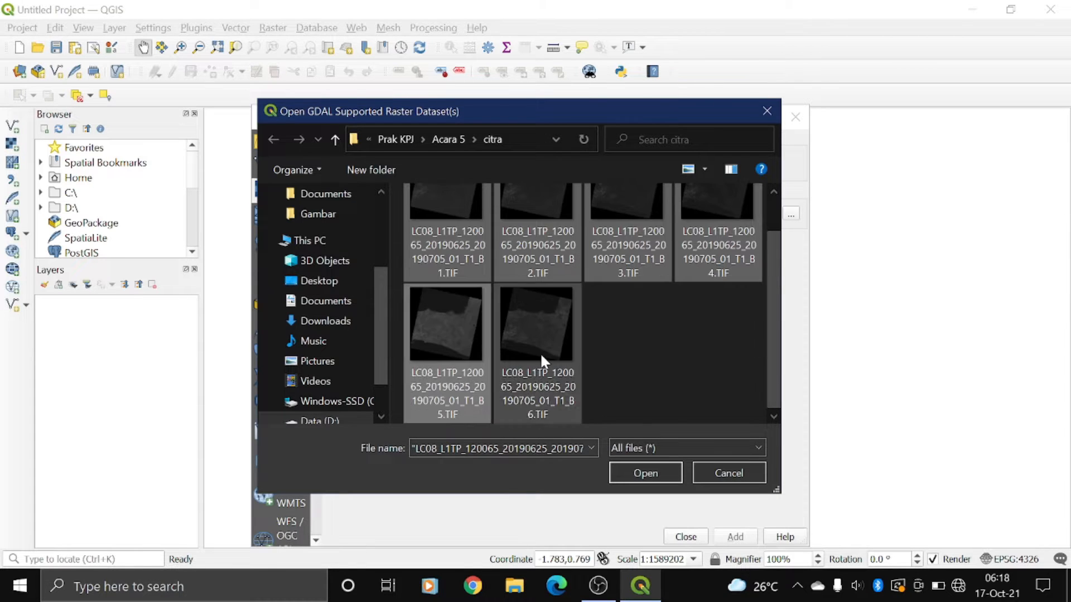
{"action": "left_click", "coordinate": [644, 473]}
{"action": "left_click", "coordinate": [743, 539]}
{"action": "left_click", "coordinate": [686, 537]}
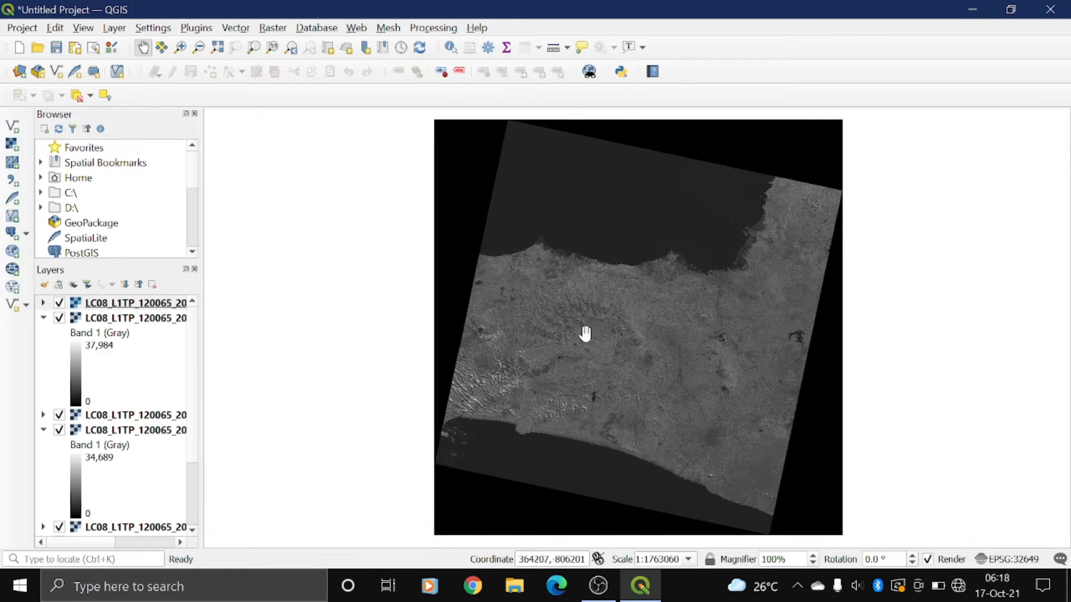
- Start Build Virtual Raster and choose all six Landsat band layers, B1 to B6, as its inputs
{"action": "left_click", "coordinate": [272, 28]}
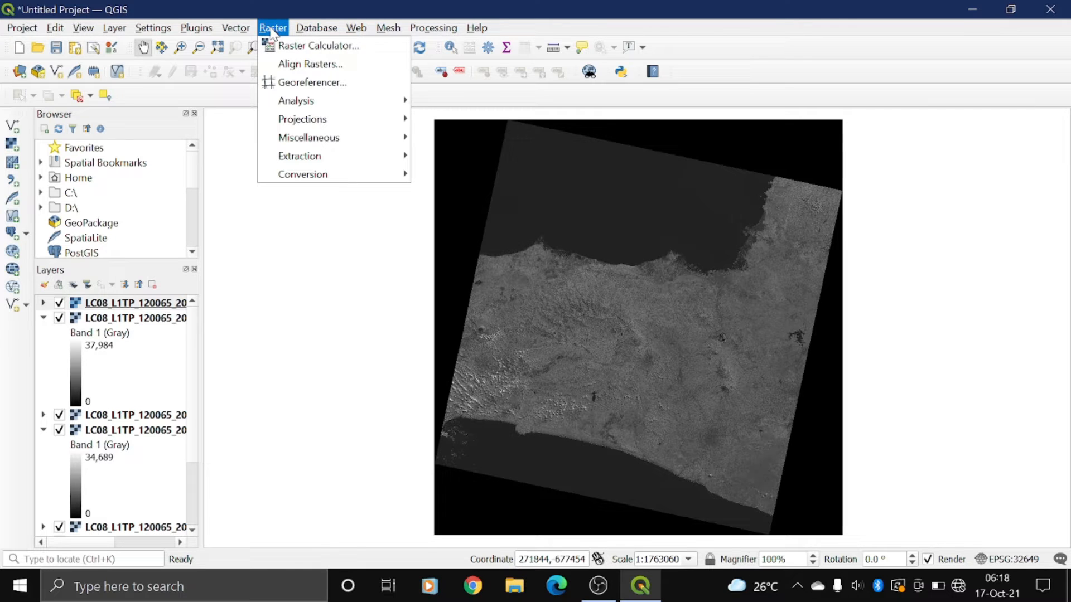
{"action": "mouse_move", "coordinate": [358, 138]}
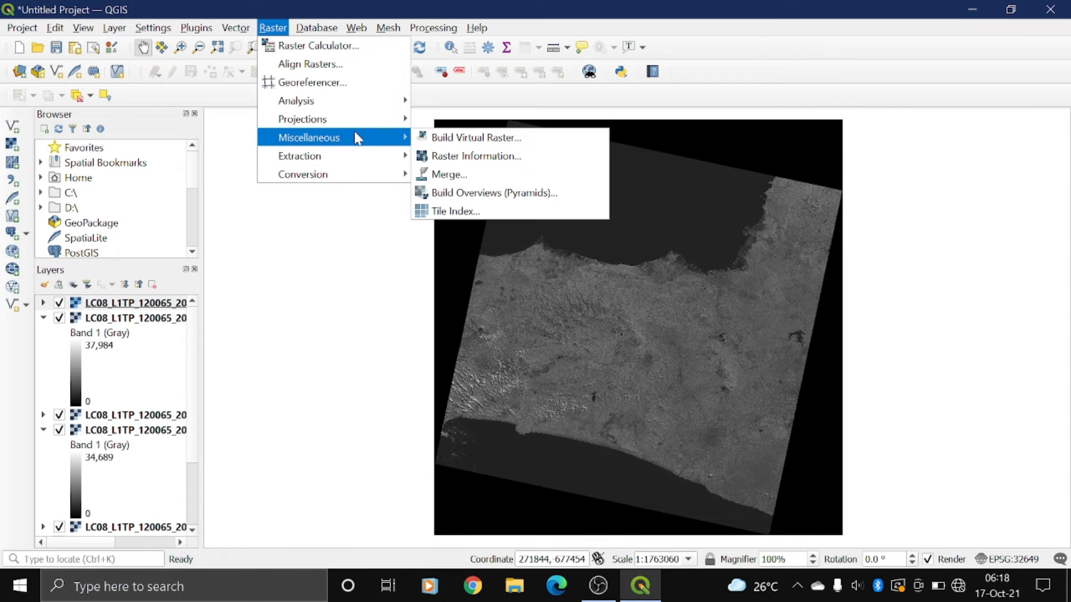
{"action": "left_click", "coordinate": [458, 138]}
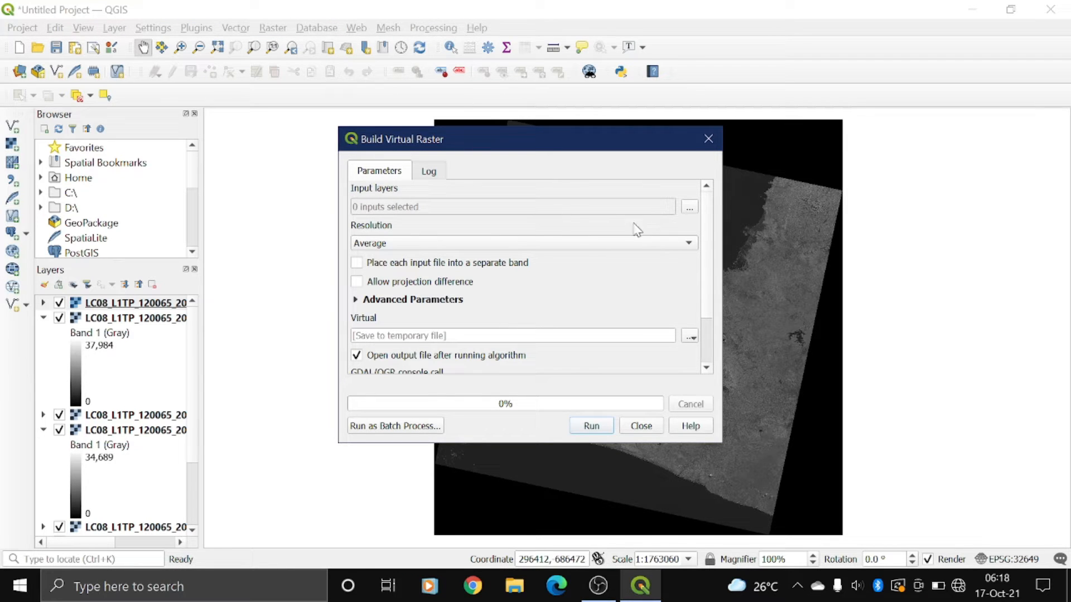
{"action": "left_click", "coordinate": [690, 208]}
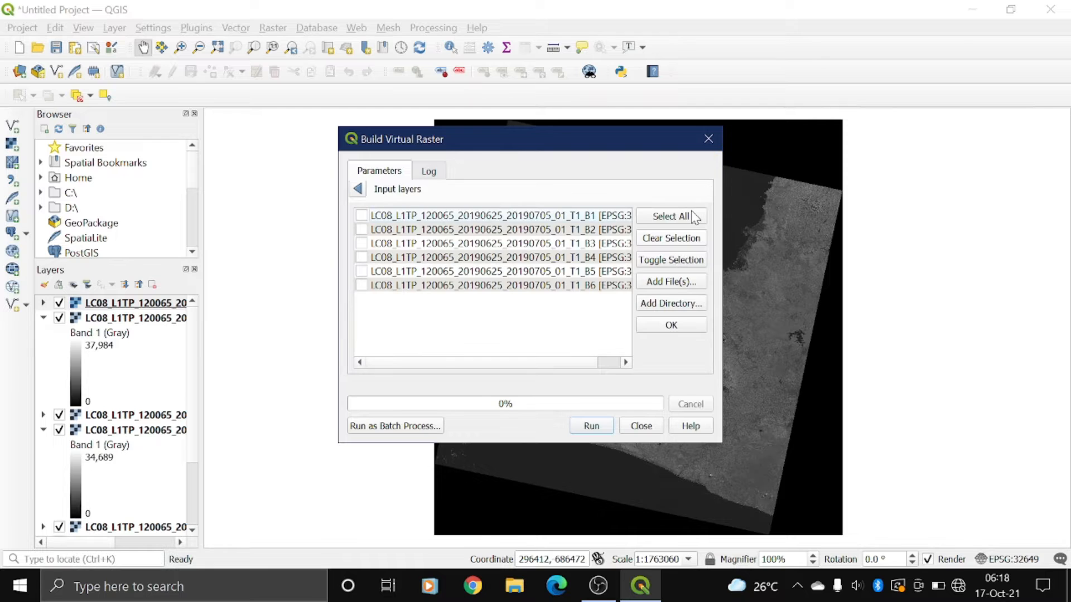
{"action": "left_click", "coordinate": [693, 219]}
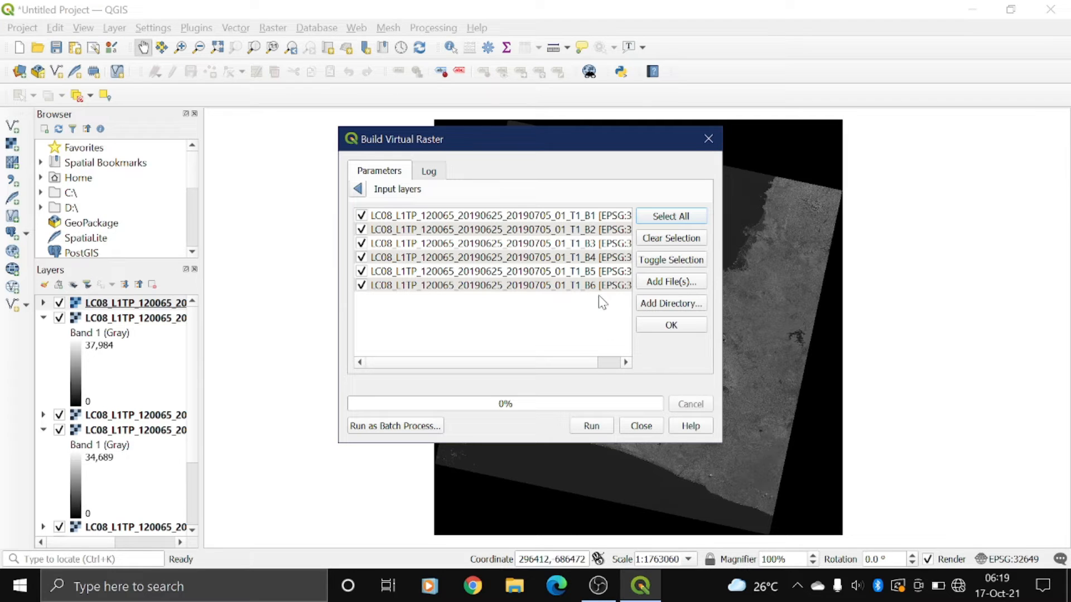
{"action": "left_click", "coordinate": [672, 326]}
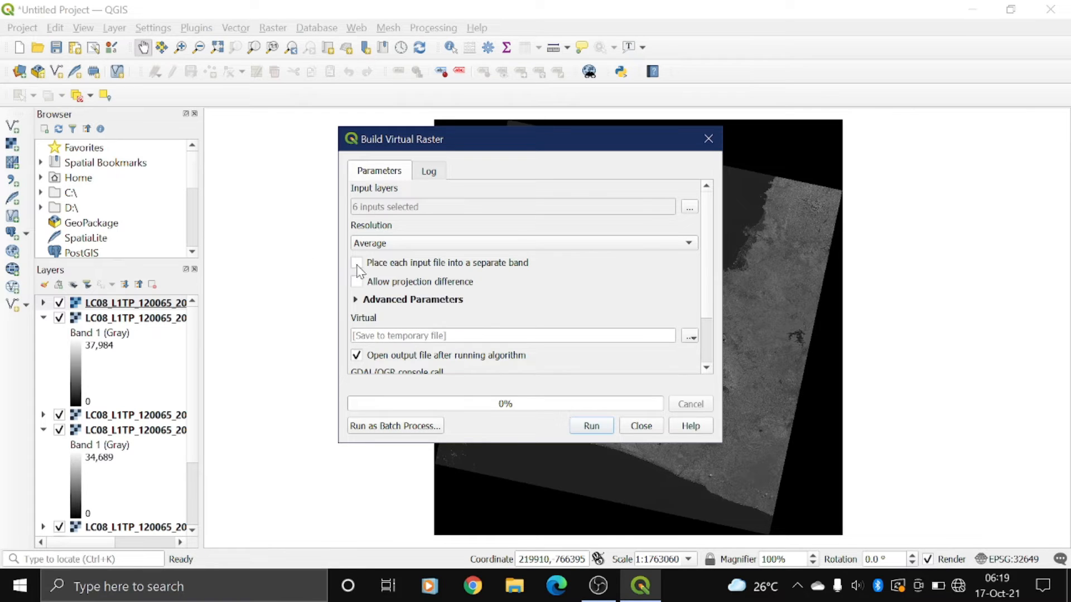
- Build the virtual raster with each input file in a separate band, saving it as komposit in the citra folder
{"action": "left_click", "coordinate": [690, 341]}
{"action": "left_click", "coordinate": [707, 372]}
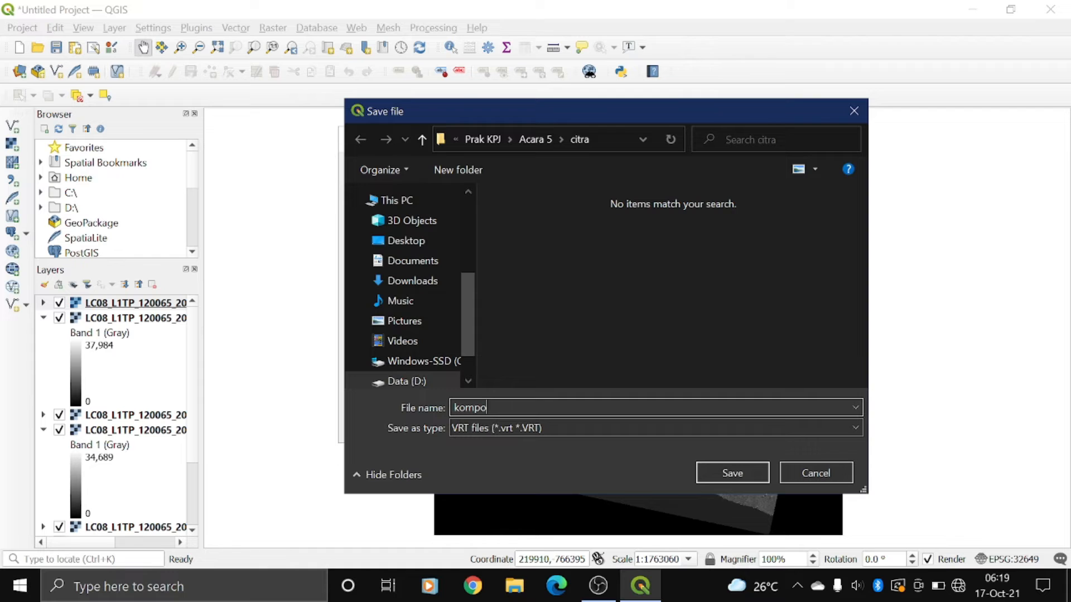
{"action": "type", "text": "komposit"}
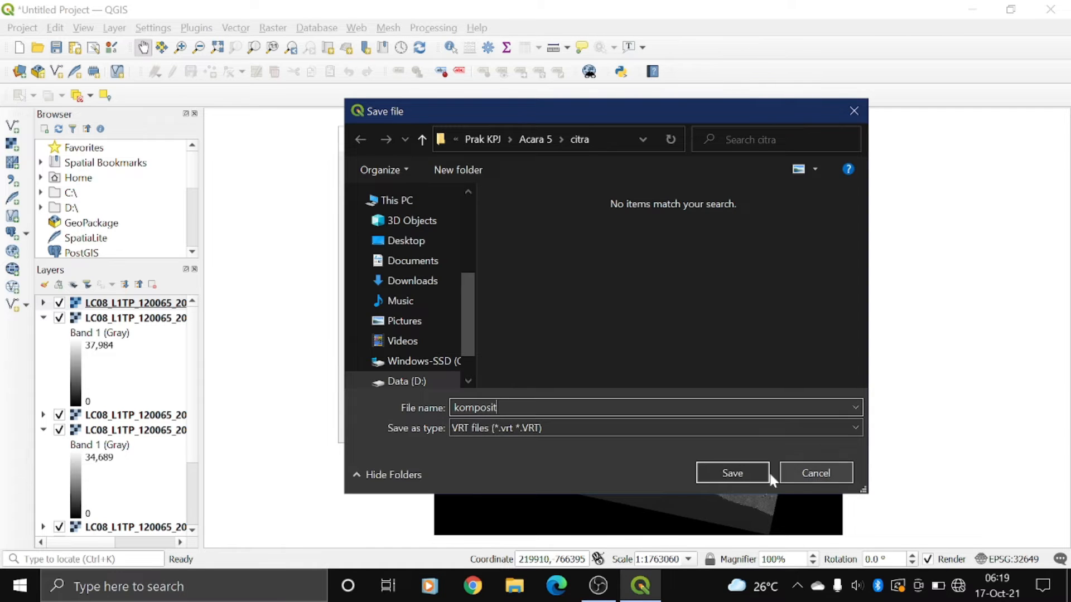
{"action": "left_click", "coordinate": [737, 473]}
{"action": "left_click", "coordinate": [592, 426]}
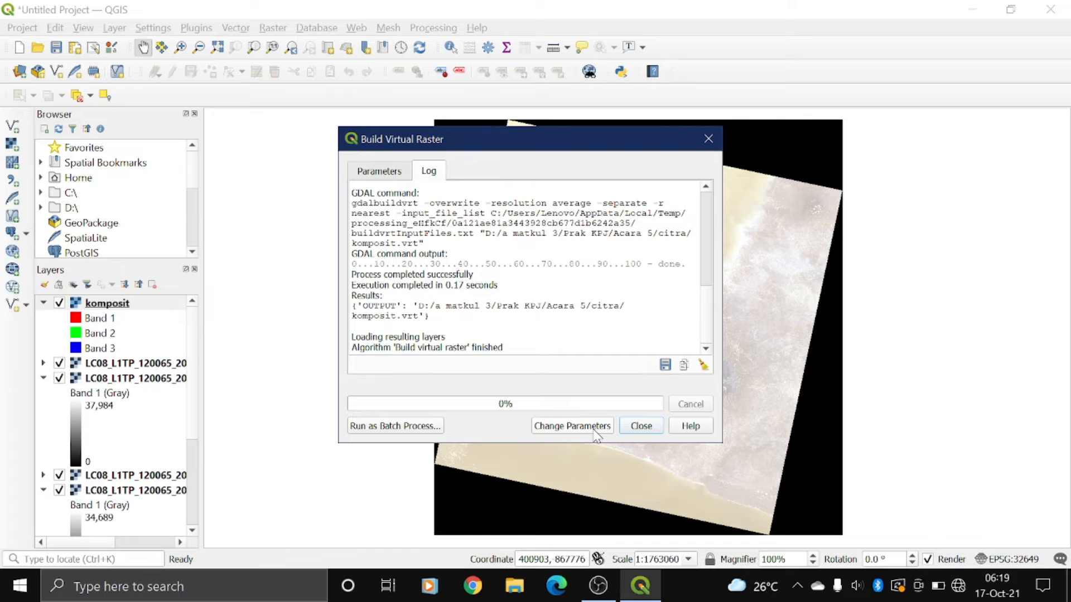
{"action": "left_click", "coordinate": [641, 427]}
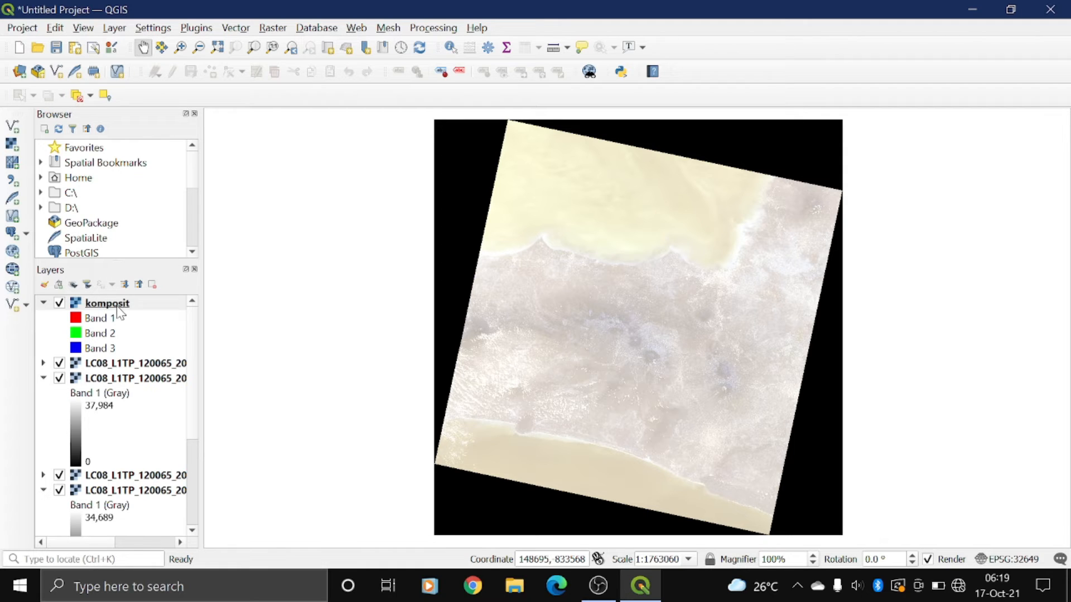
- Remove the six individual Landsat band layers from the project, keeping only the komposit layer
{"action": "left_click", "coordinate": [122, 365], "text": "shift"}
{"action": "left_click", "coordinate": [124, 379], "text": "shift"}
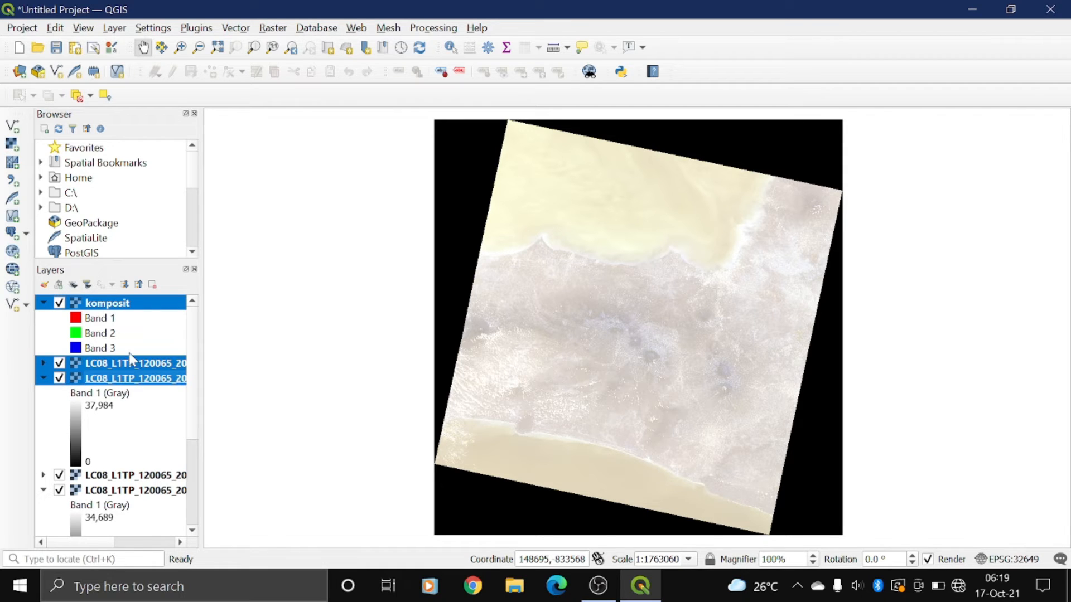
{"action": "left_click", "coordinate": [139, 304], "text": "ctrl"}
{"action": "left_click", "coordinate": [139, 475], "text": "ctrl"}
{"action": "left_click", "coordinate": [139, 490], "text": "ctrl"}
{"action": "scroll", "coordinate": [140, 491], "scroll_direction": "down", "scroll_amount": 3}
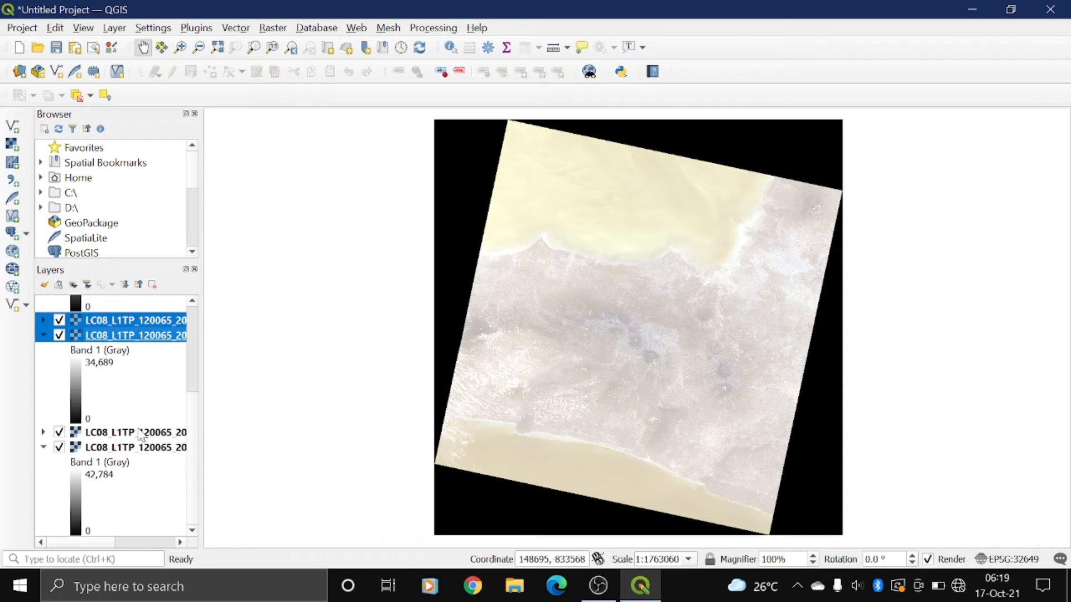
{"action": "left_click", "coordinate": [139, 432], "text": "ctrl"}
{"action": "left_click", "coordinate": [140, 447], "text": "ctrl"}
{"action": "right_click", "coordinate": [134, 336]}
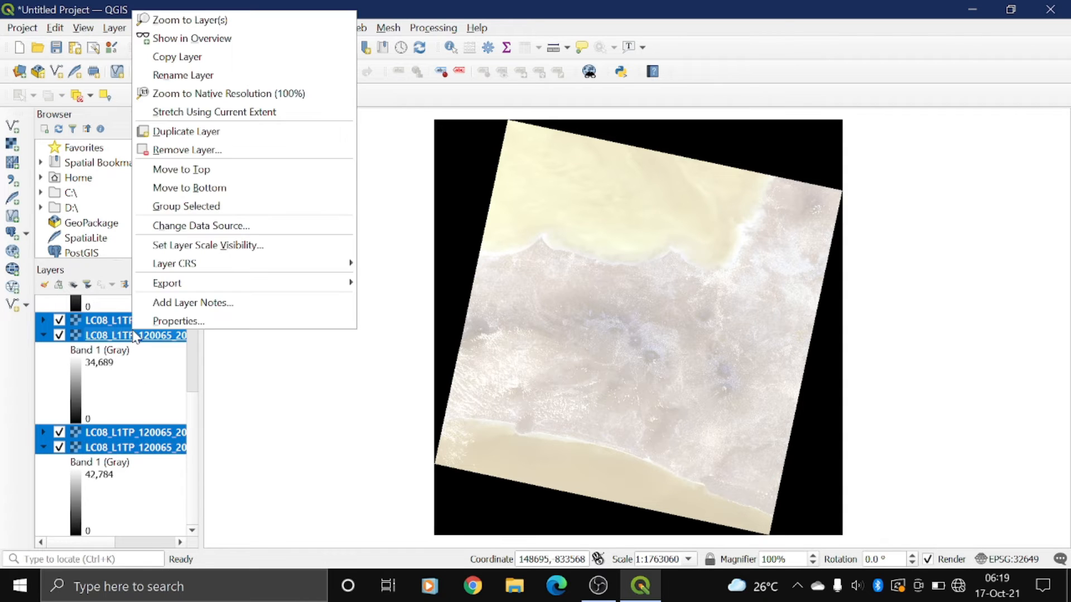
{"action": "left_click", "coordinate": [184, 148]}
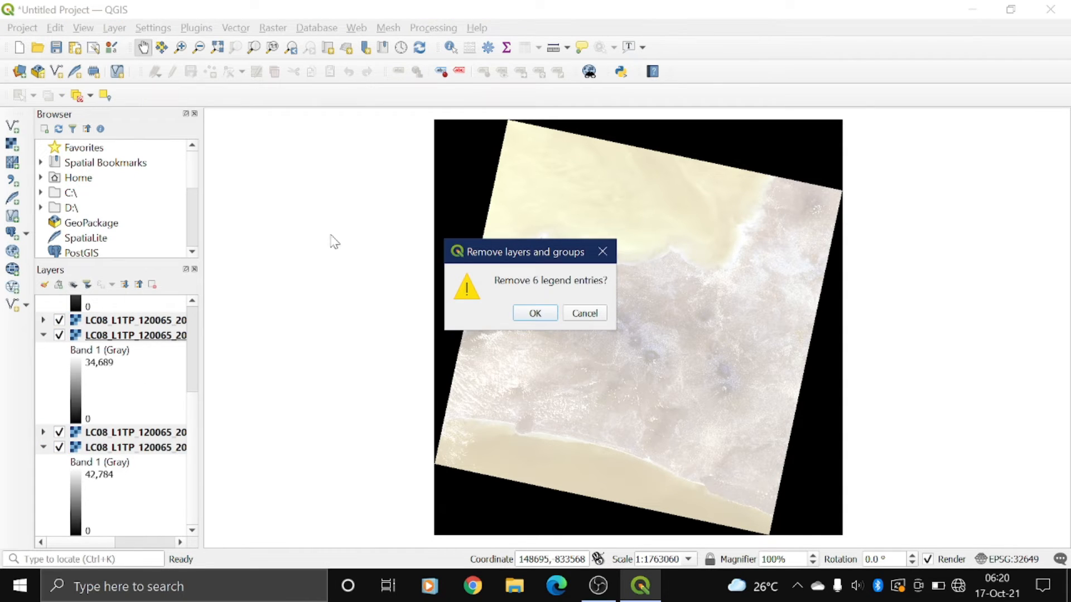
{"action": "left_click", "coordinate": [525, 313]}
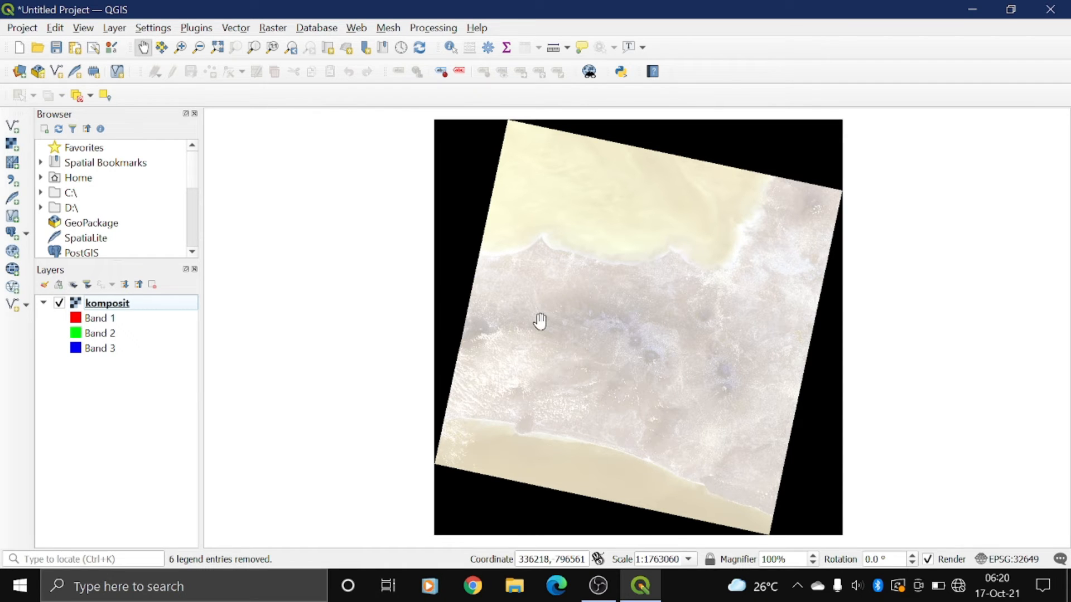
- Set up a Warp reprojection of komposit from EPSG:32649 (WGS 84 / UTM zone 49N) to EPSG:32749 (WGS 84 / UTM zone 49S)
{"action": "left_click", "coordinate": [283, 32]}
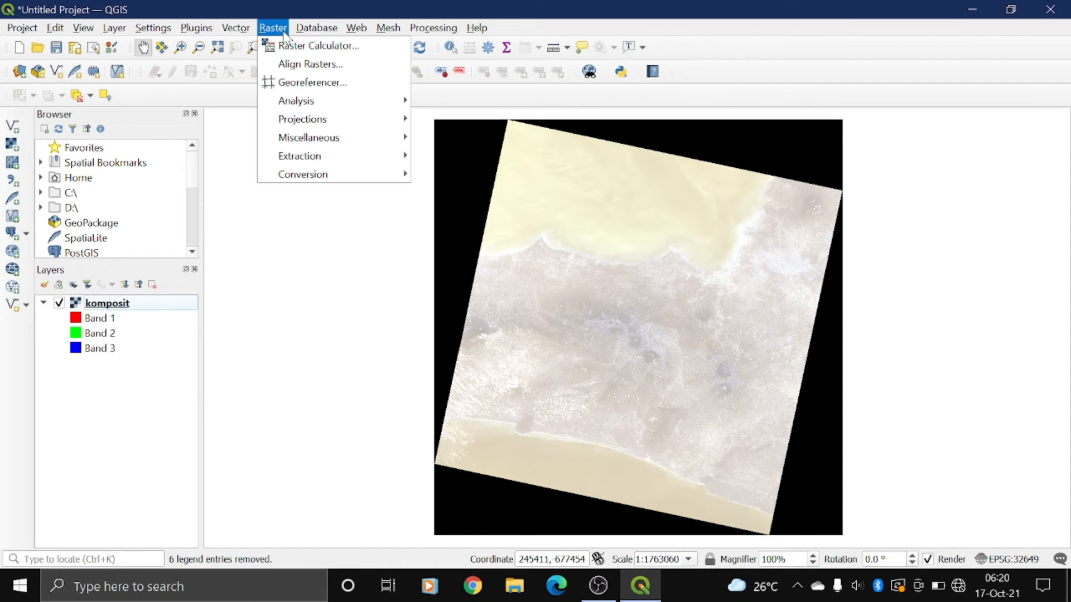
{"action": "mouse_move", "coordinate": [368, 125]}
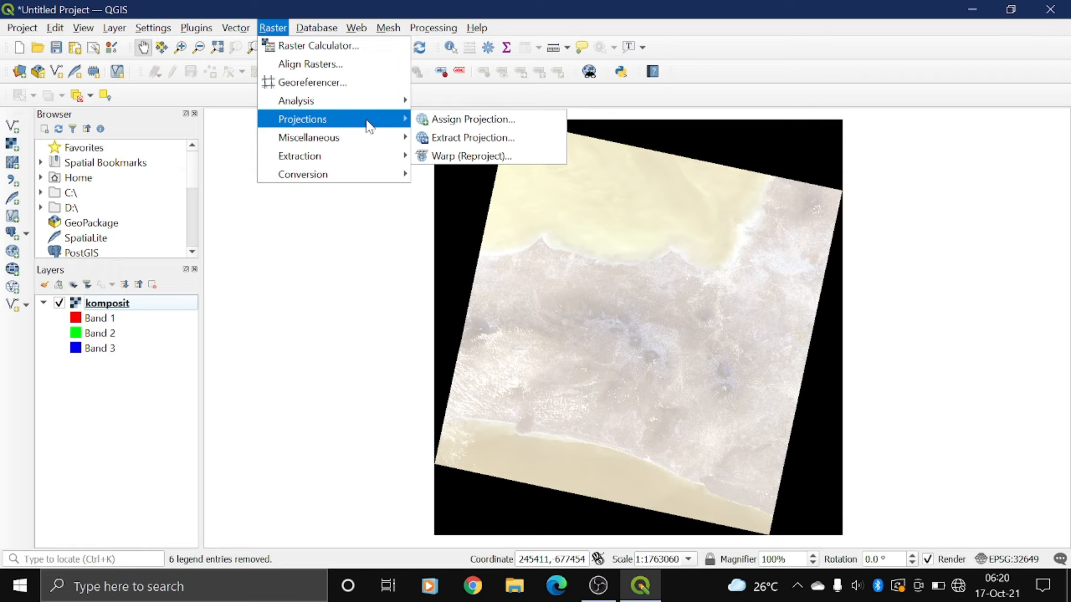
{"action": "left_click", "coordinate": [460, 156]}
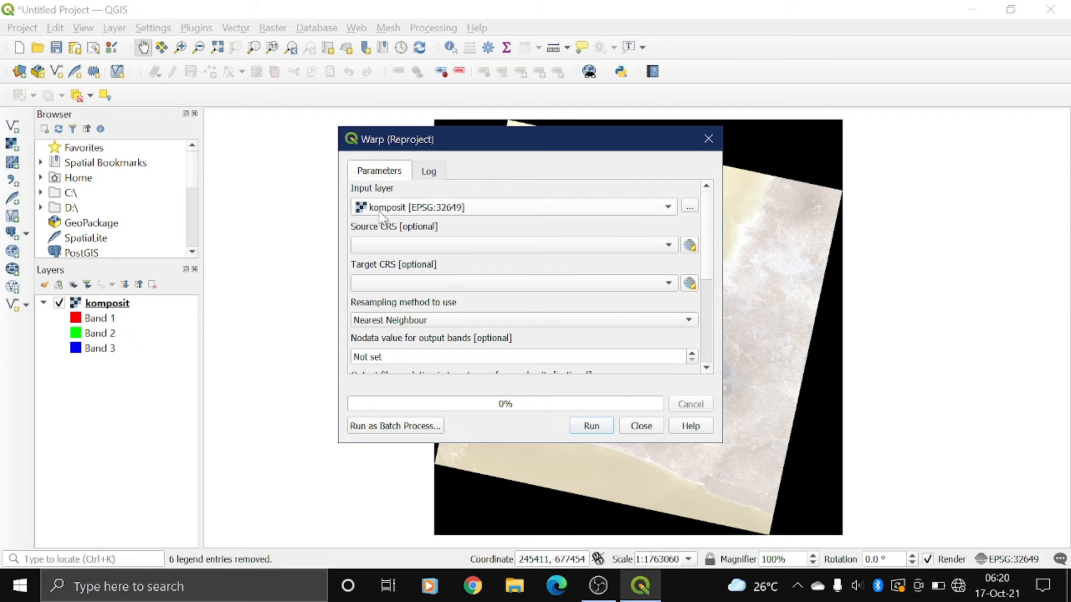
{"action": "left_click", "coordinate": [430, 247]}
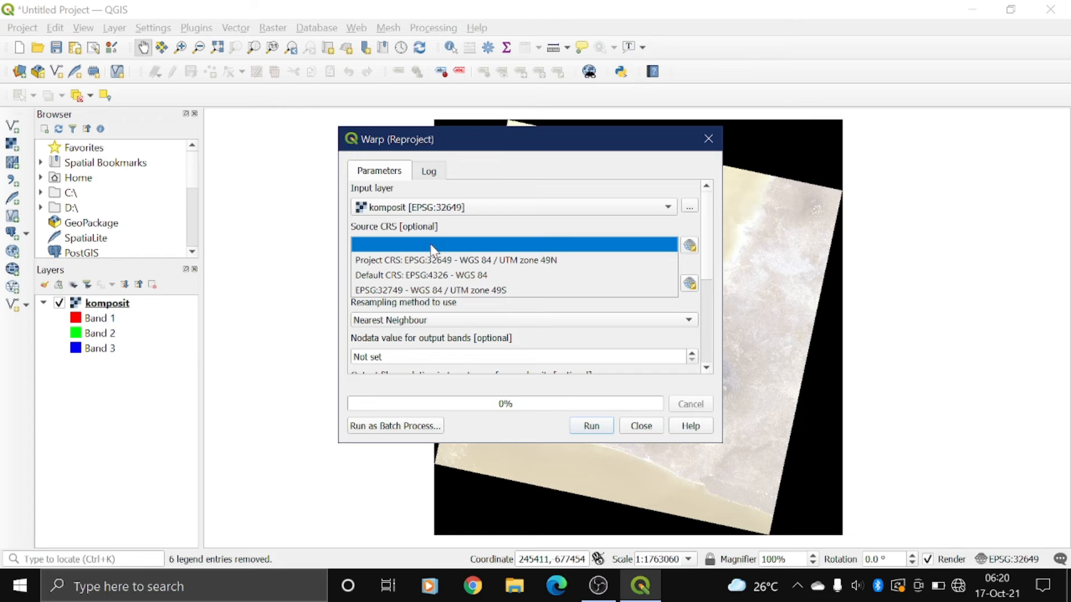
{"action": "left_click", "coordinate": [566, 261]}
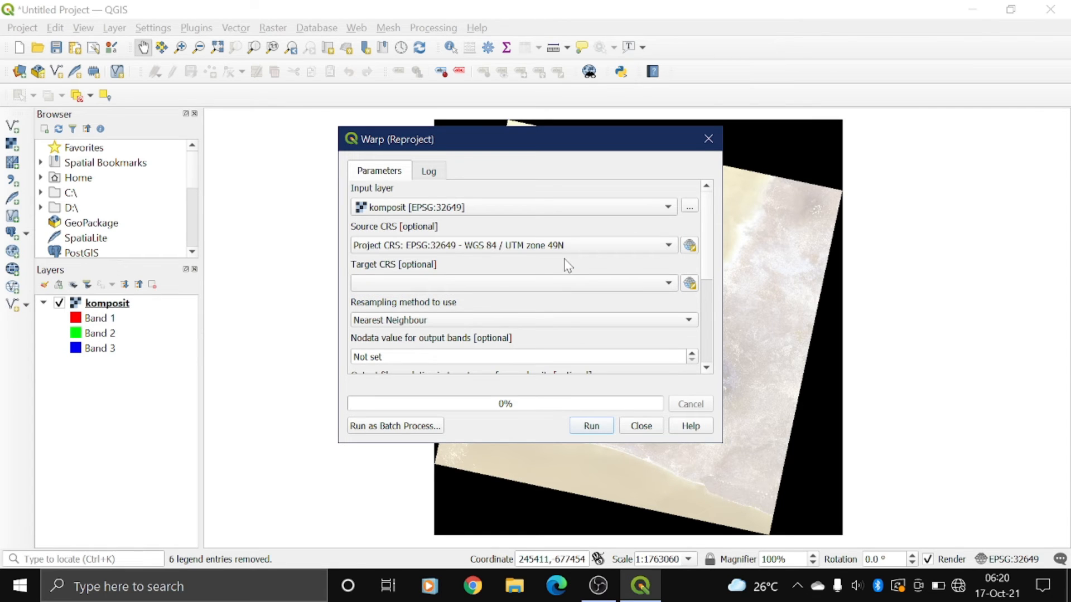
{"action": "left_click", "coordinate": [436, 285]}
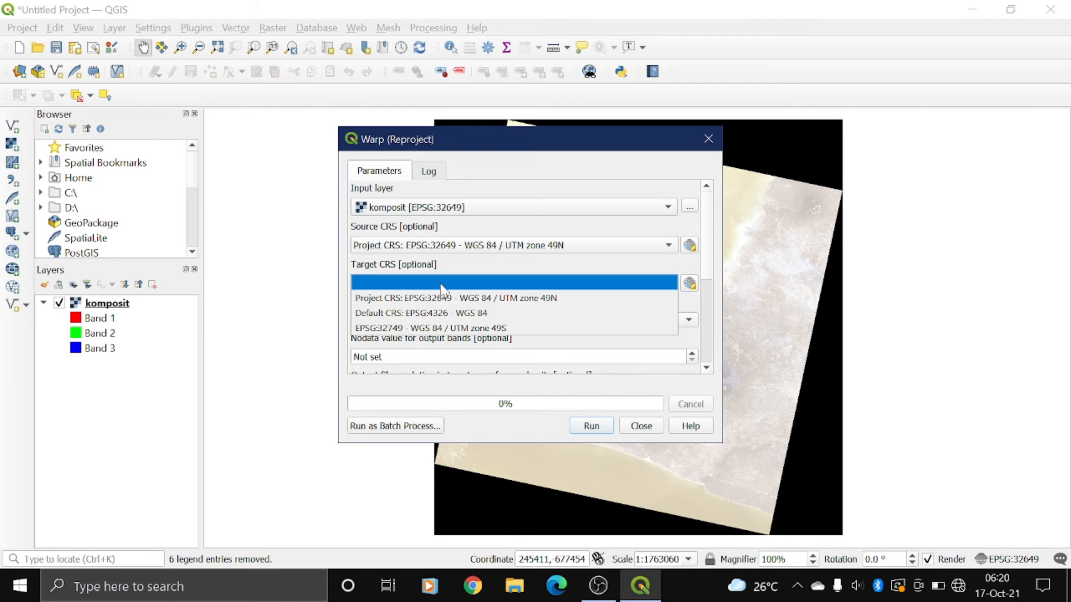
{"action": "left_click", "coordinate": [540, 329]}
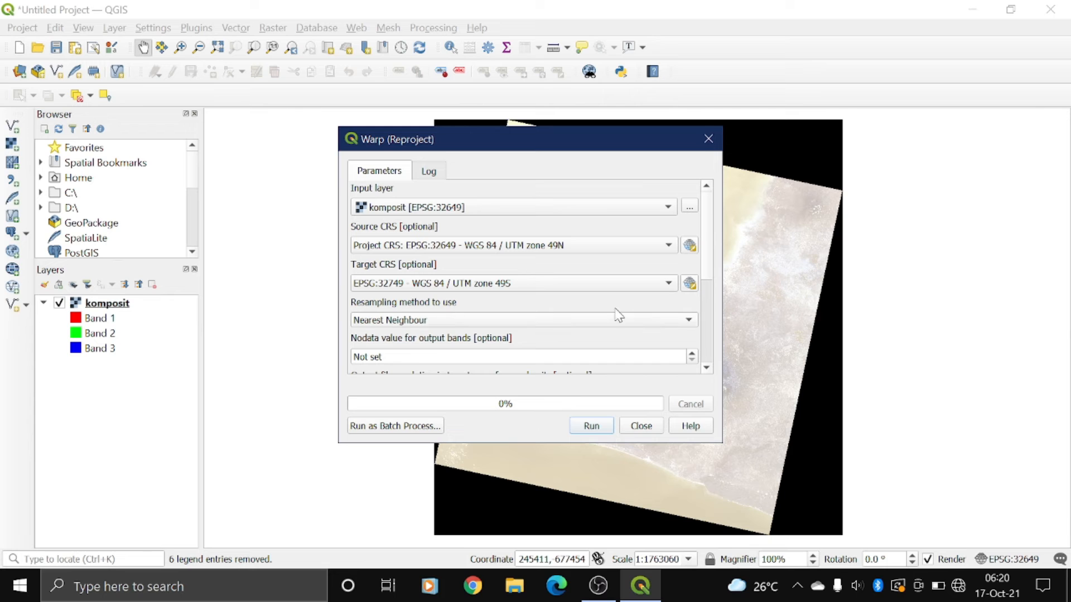
- Set the reprojected output to a VRT file named koreksi_geometrik in the citra folder and run the Warp reprojection
{"action": "left_click_drag", "start_coordinate": [712, 273], "coordinate": [711, 370]}
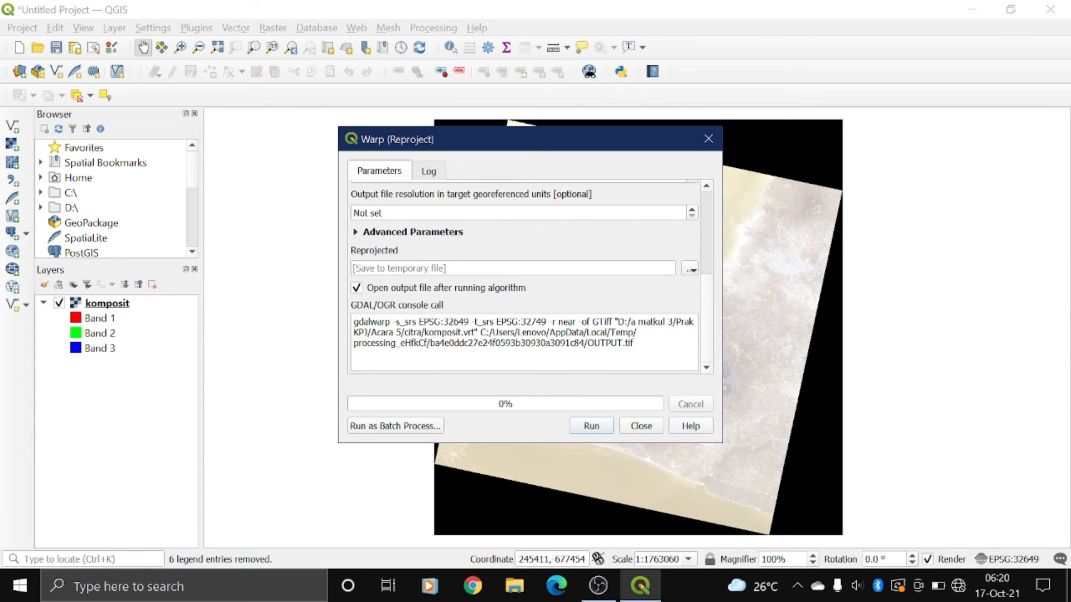
{"action": "left_click", "coordinate": [690, 271]}
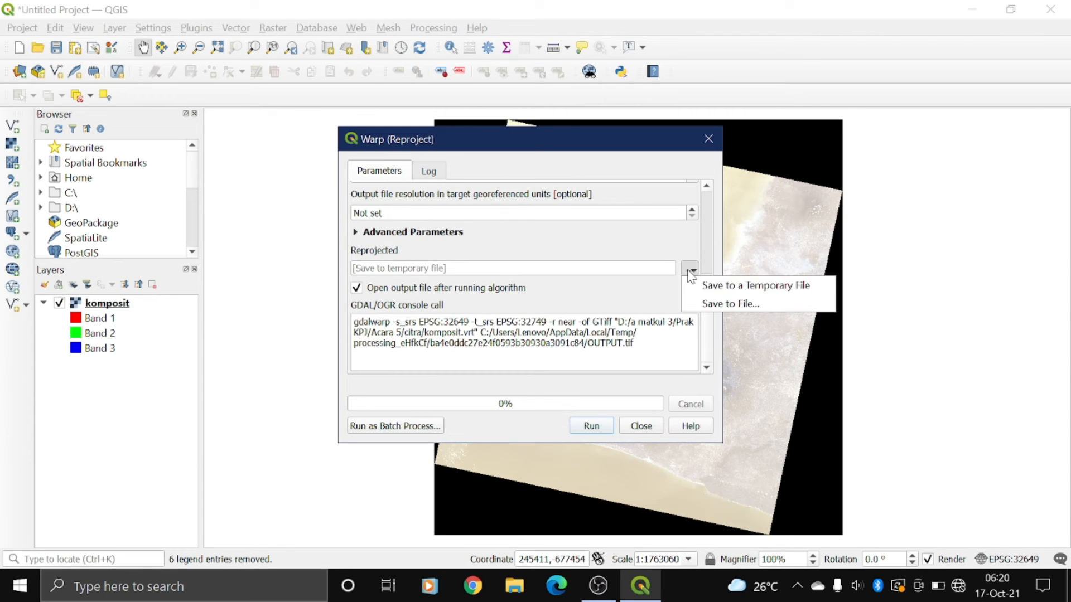
{"action": "left_click", "coordinate": [711, 307]}
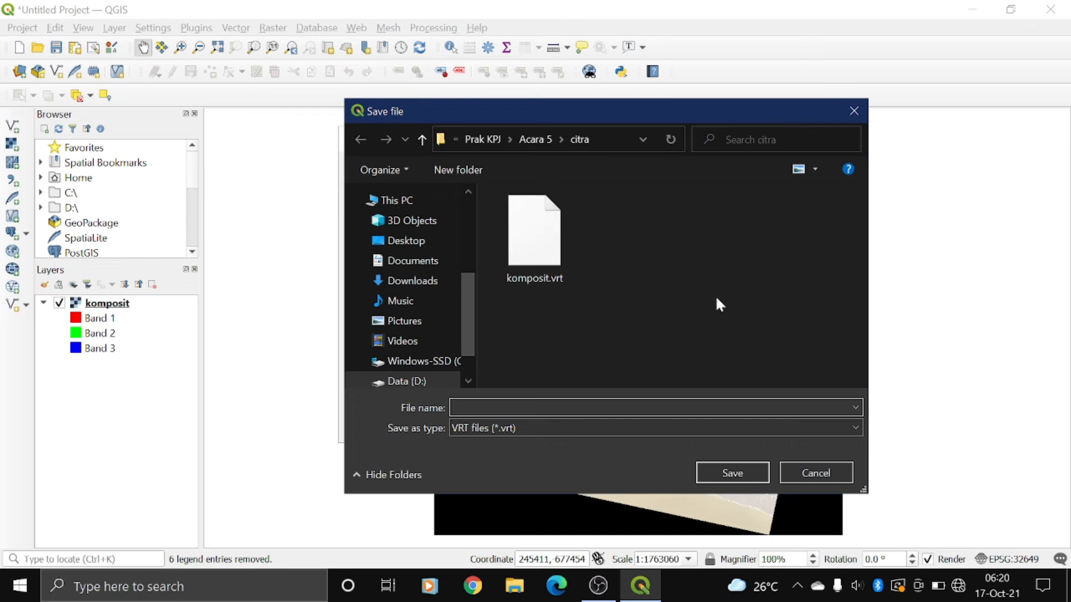
{"action": "type", "text": "ko"}
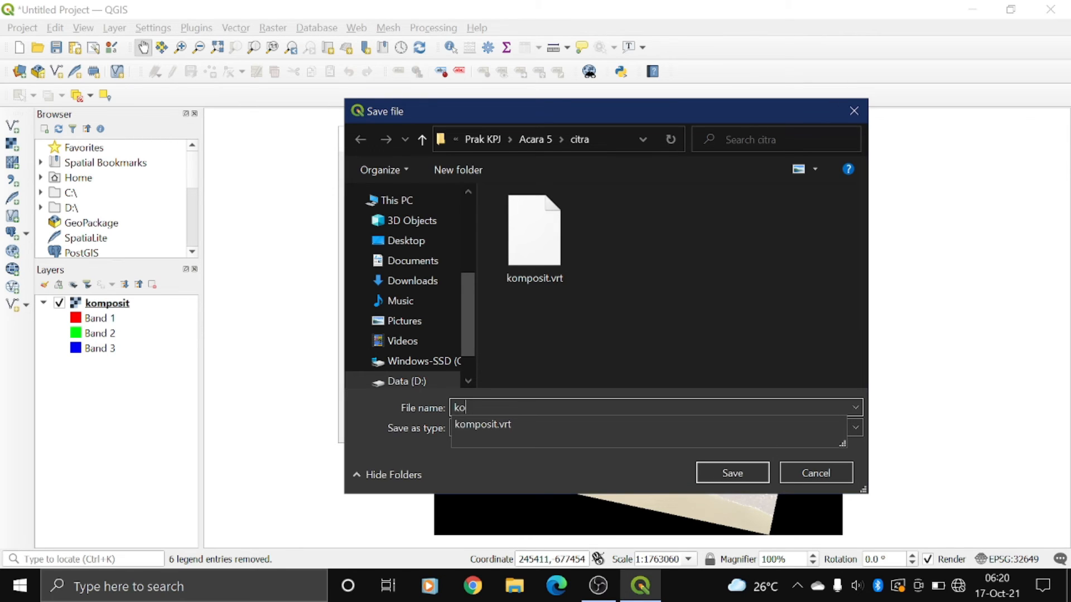
{"action": "type", "text": "reksi_geometrik"}
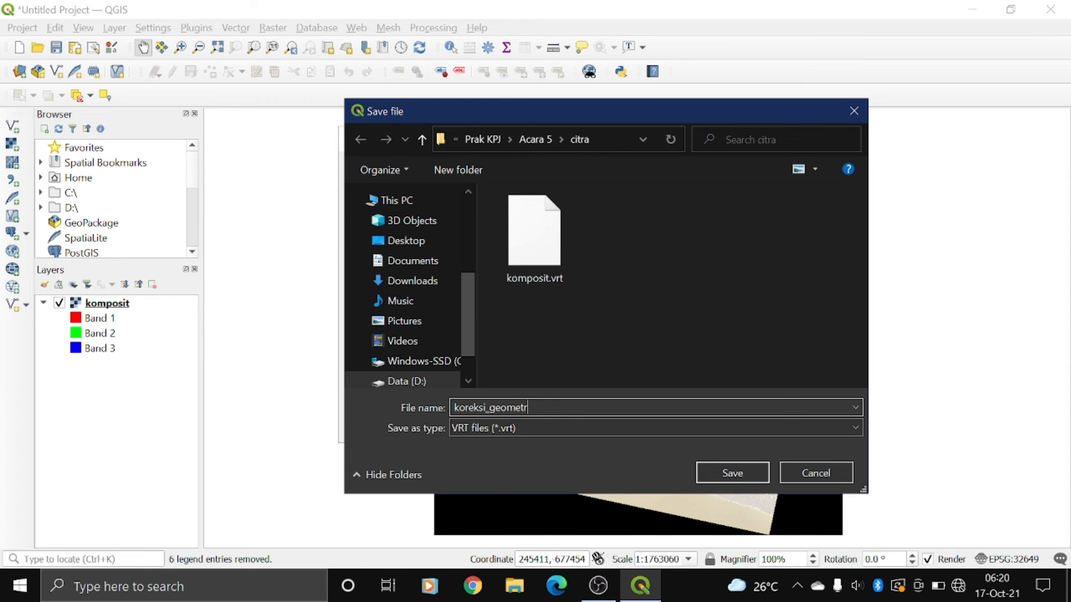
{"action": "left_click", "coordinate": [754, 469]}
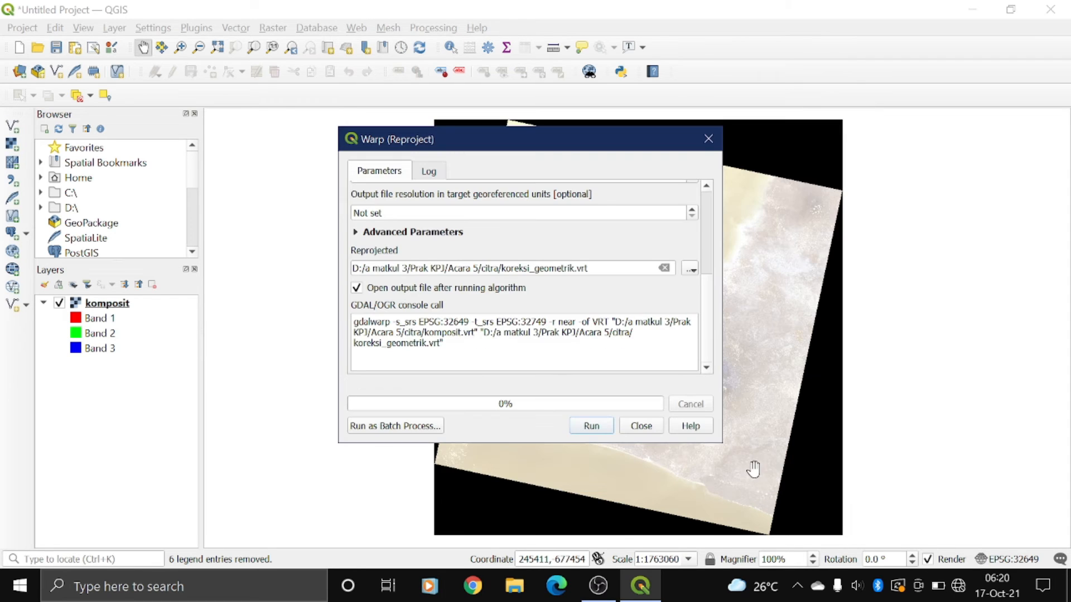
{"action": "left_click", "coordinate": [592, 427]}
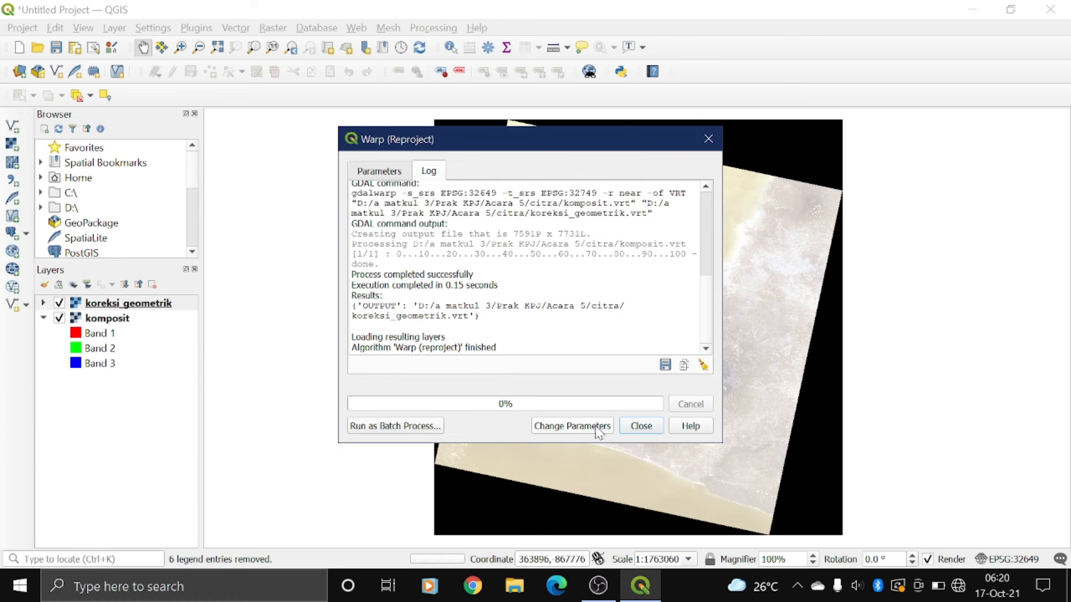
{"action": "left_click", "coordinate": [651, 427]}
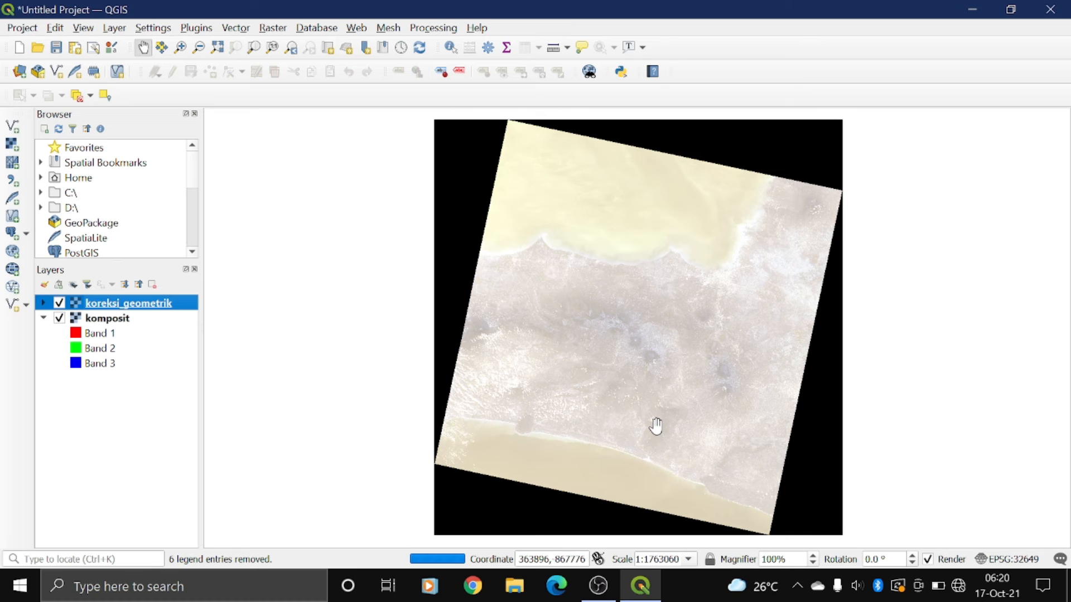